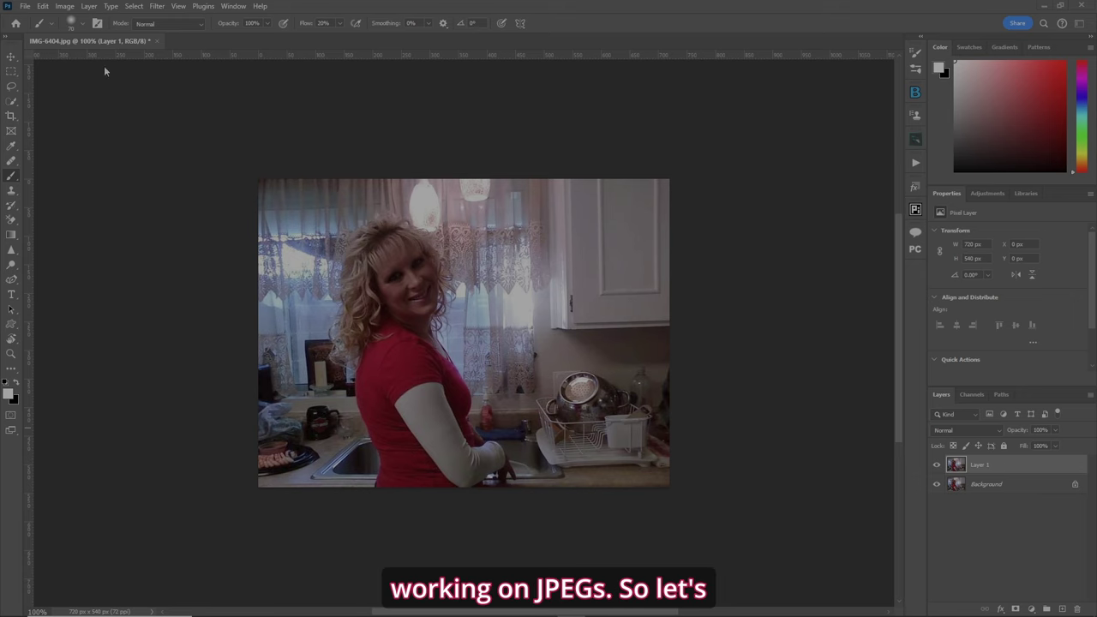
Step: Load the kitchen photo into Topaz Gigapixel AI via File > Automate
click(25, 7)
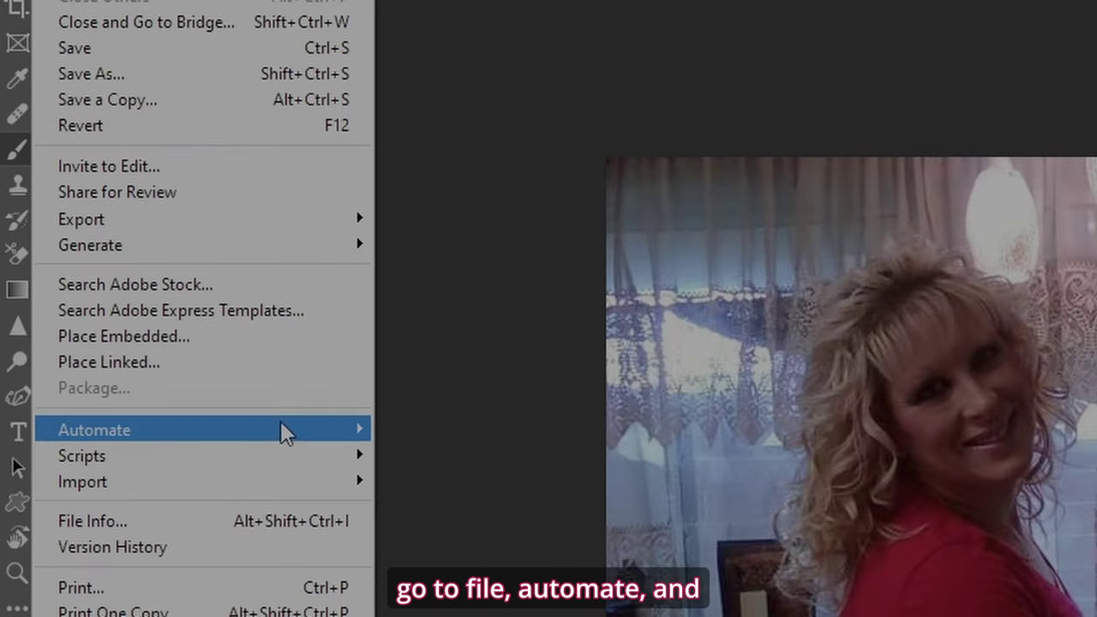
mouse_move(301, 433)
click(561, 566)
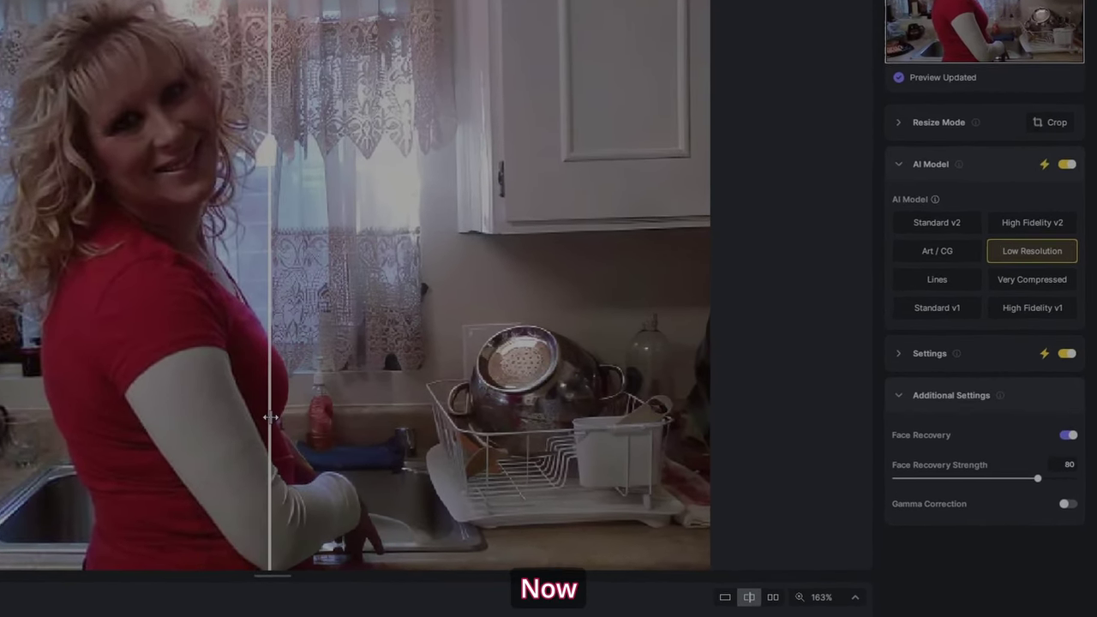
drag(433, 403, 277, 418)
drag(6, 439, 343, 429)
drag(150, 448, 17, 454)
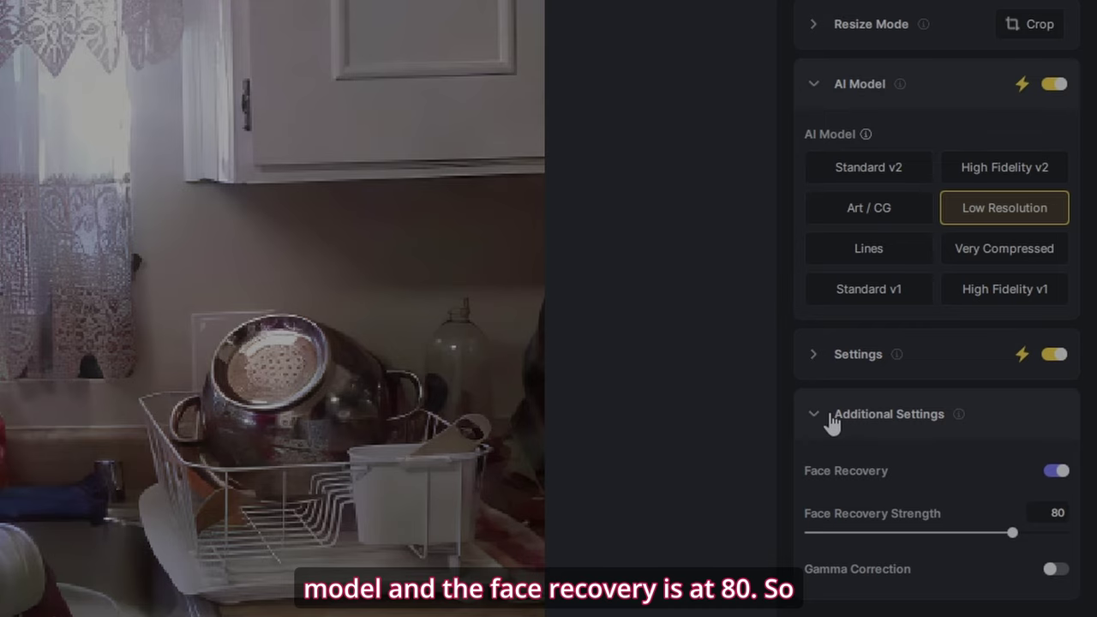
click(815, 418)
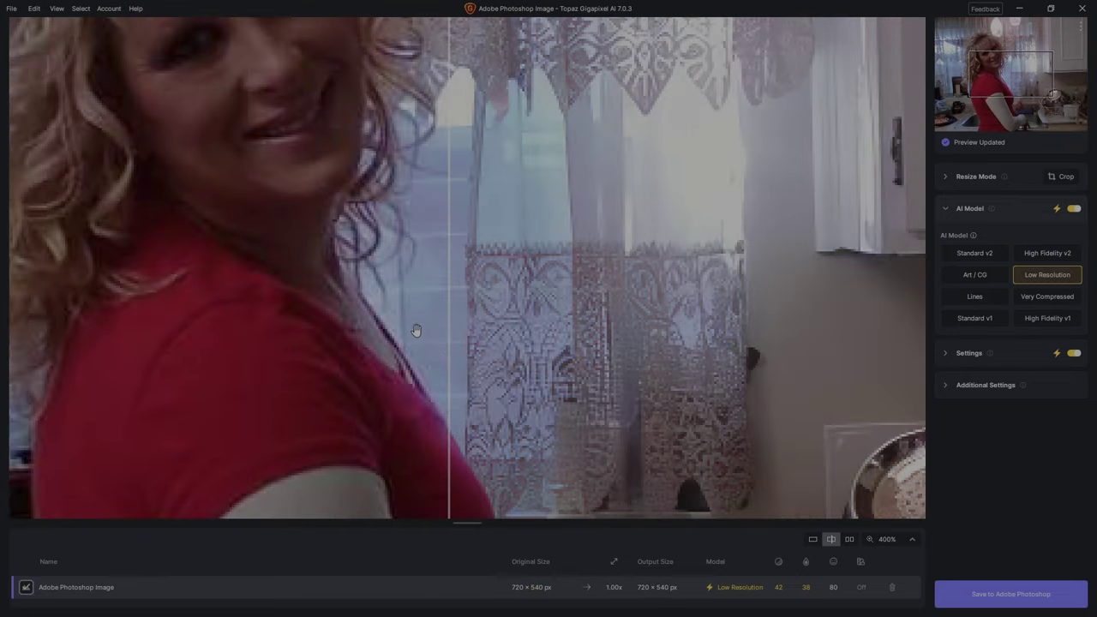
drag(336, 405, 628, 482)
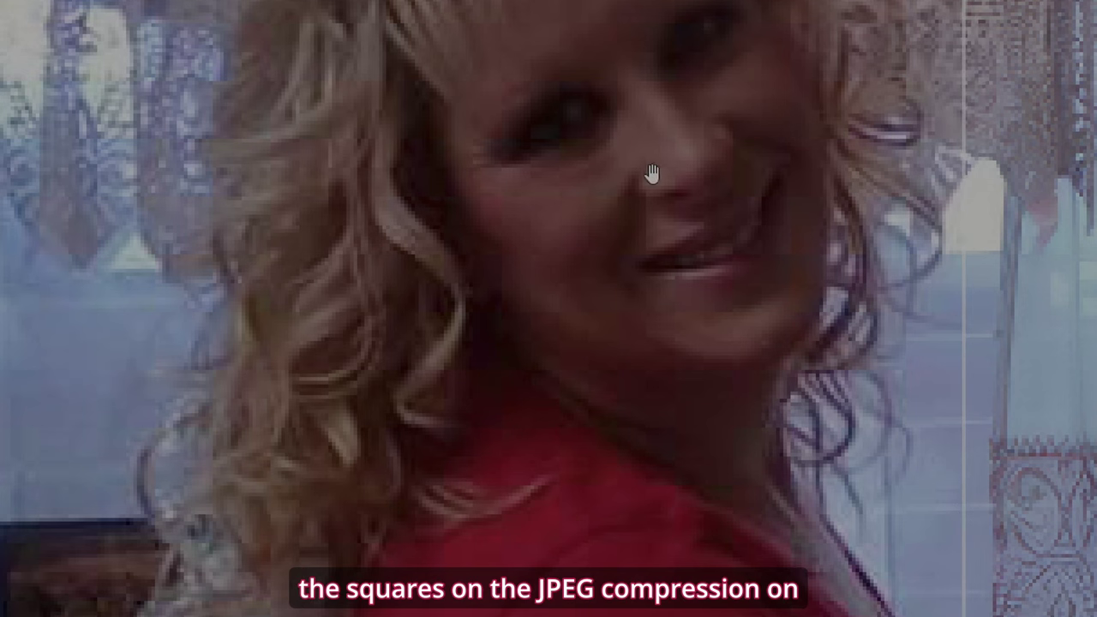
drag(963, 476, 74, 524)
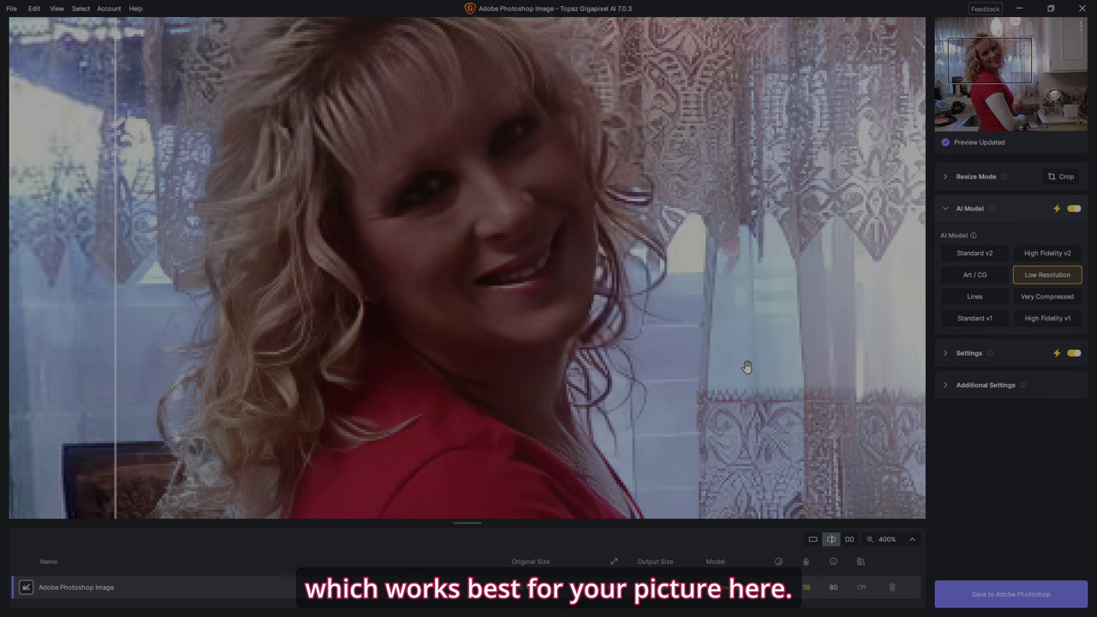
click(950, 272)
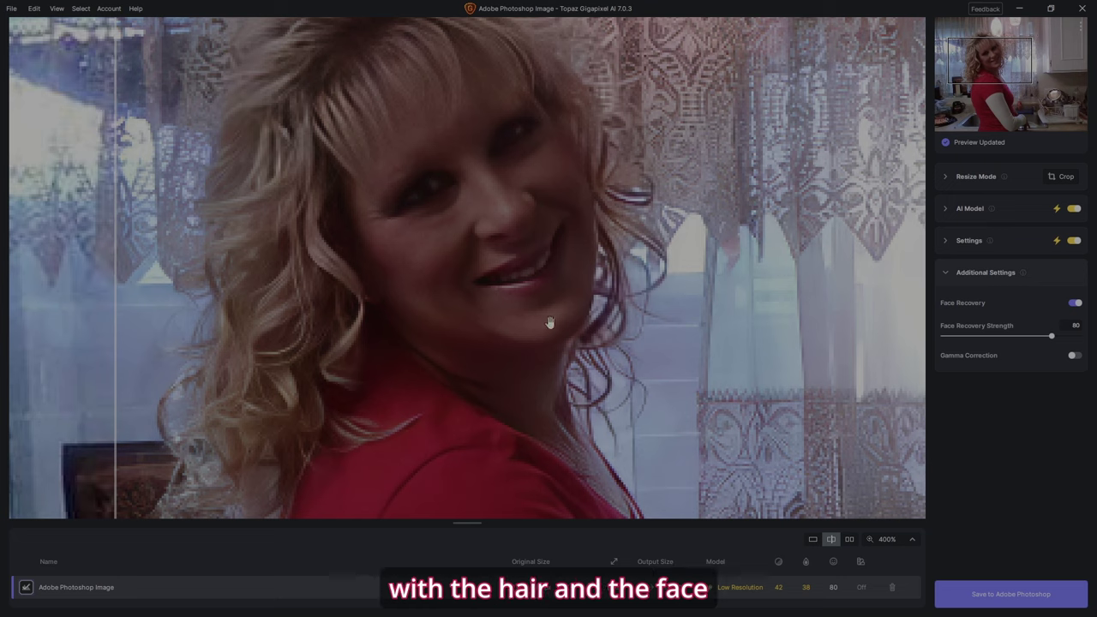
click(966, 274)
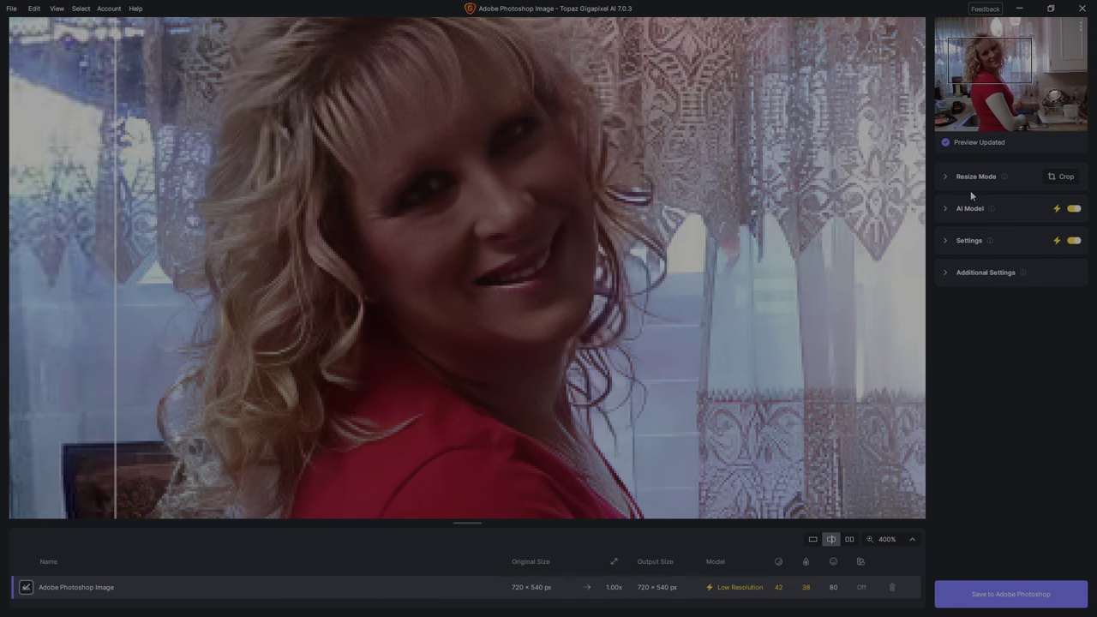
key(ctrl+minus)
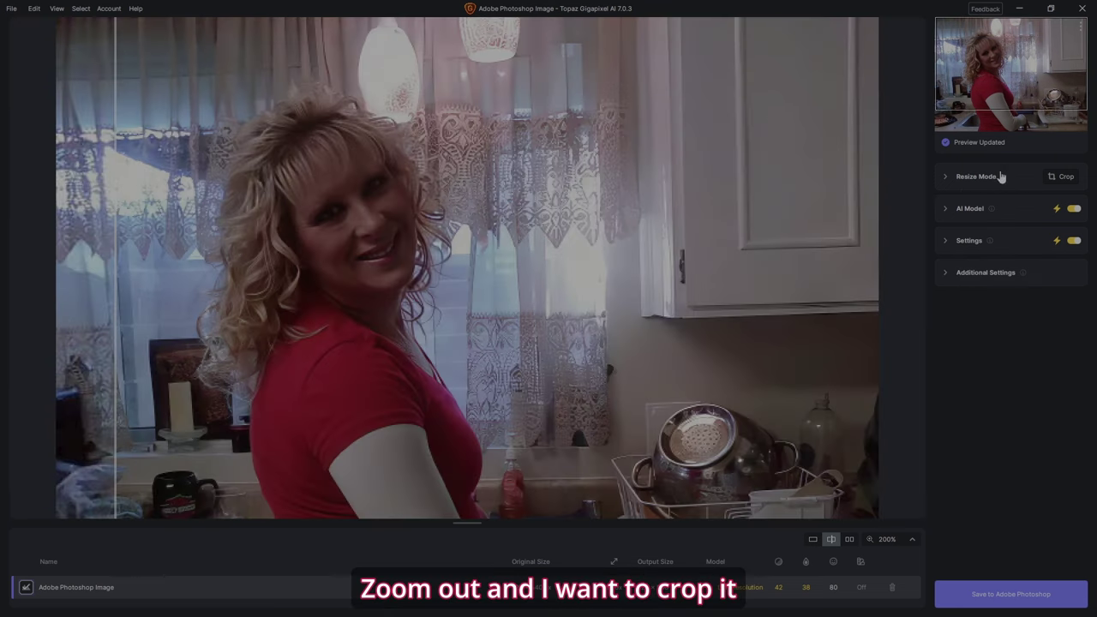
Step: Crop the photo to a 1 × 1 square centred on the woman
click(1051, 178)
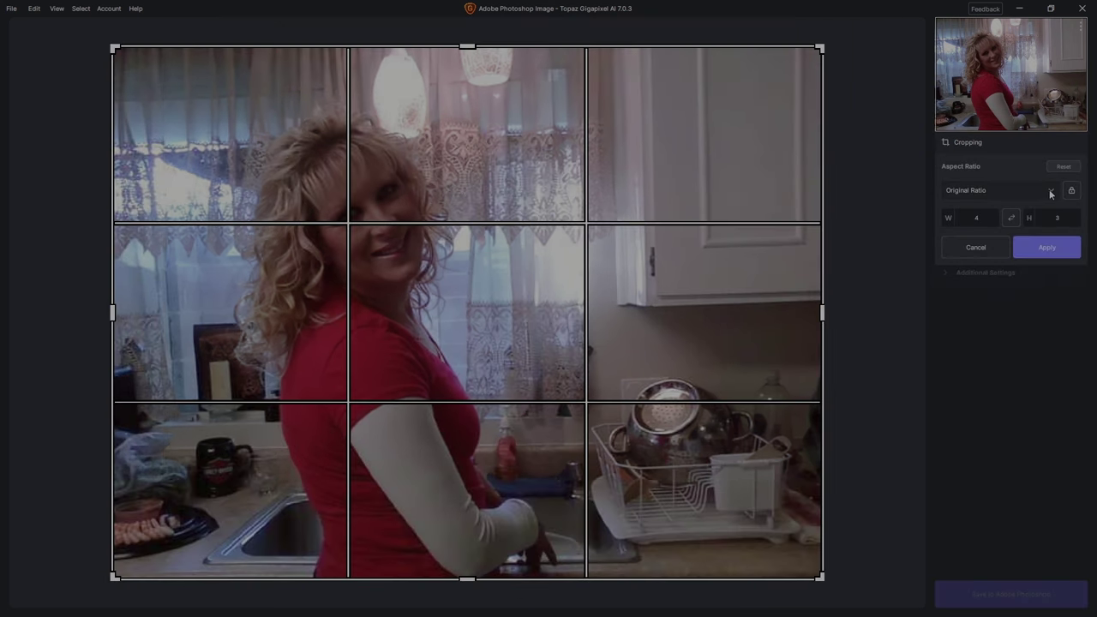
click(1051, 190)
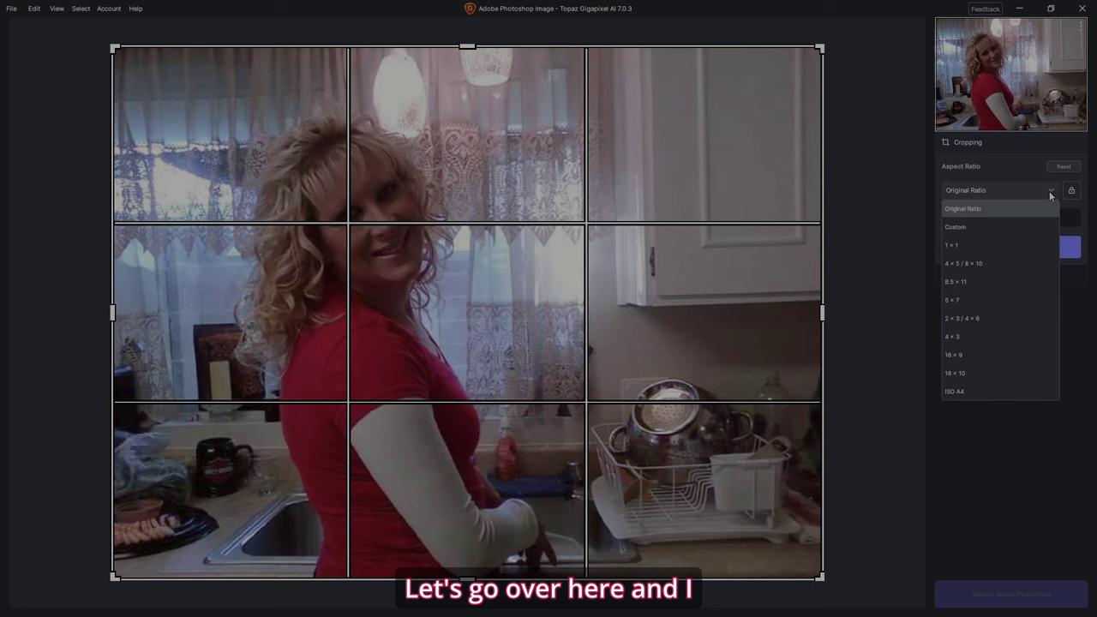
click(997, 246)
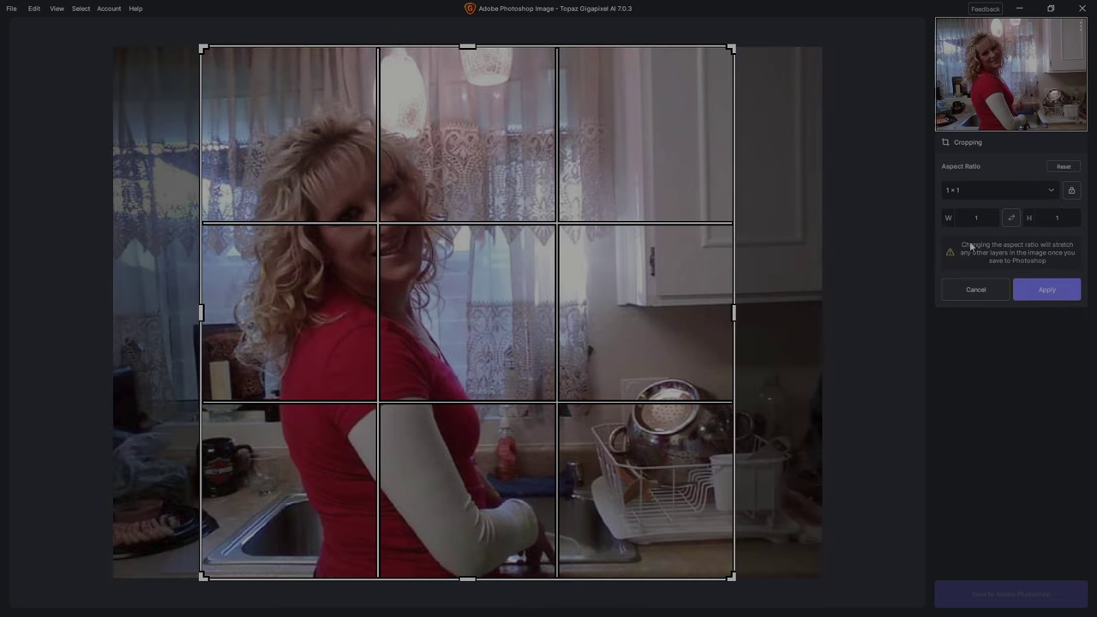
drag(450, 357, 556, 364)
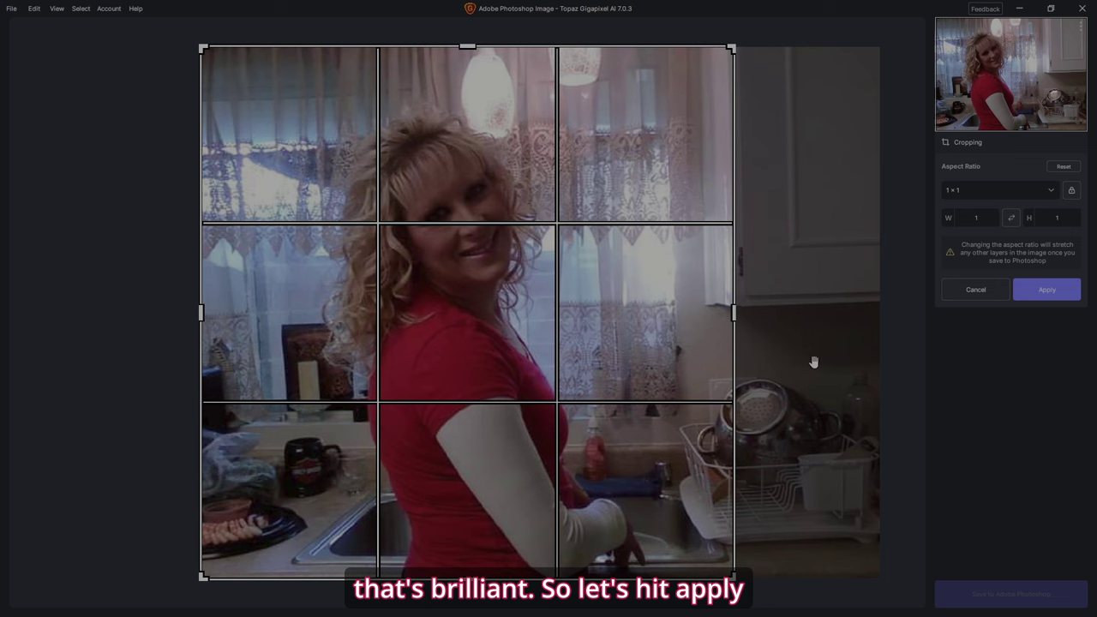
click(1050, 290)
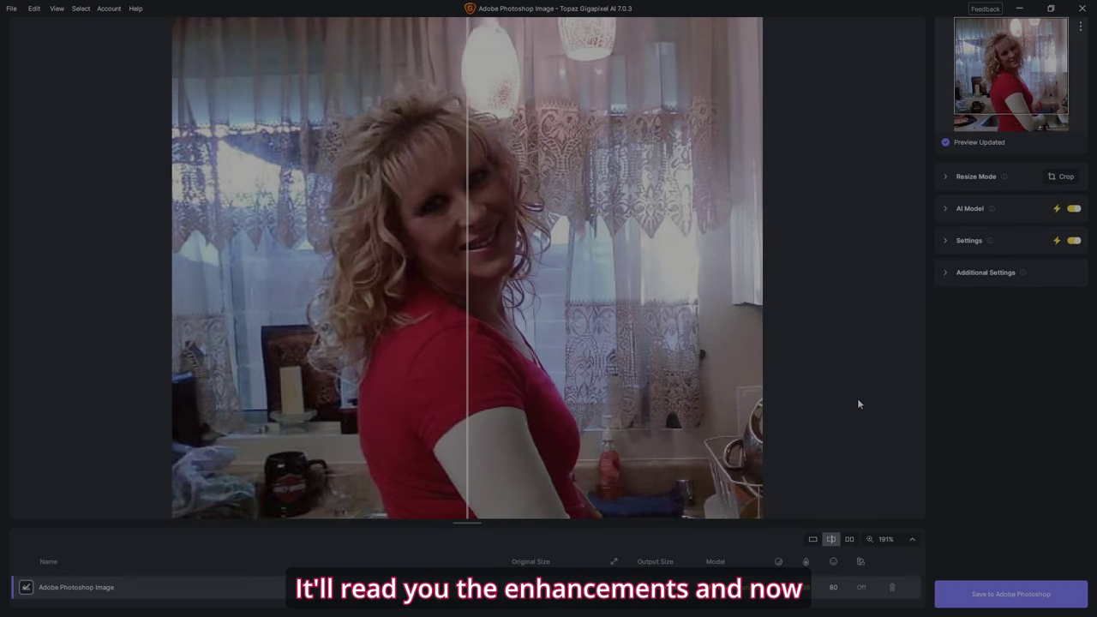
Step: Set the Resize Mode scale to 4x for a 2160 × 2160 output
drag(469, 418, 283, 433)
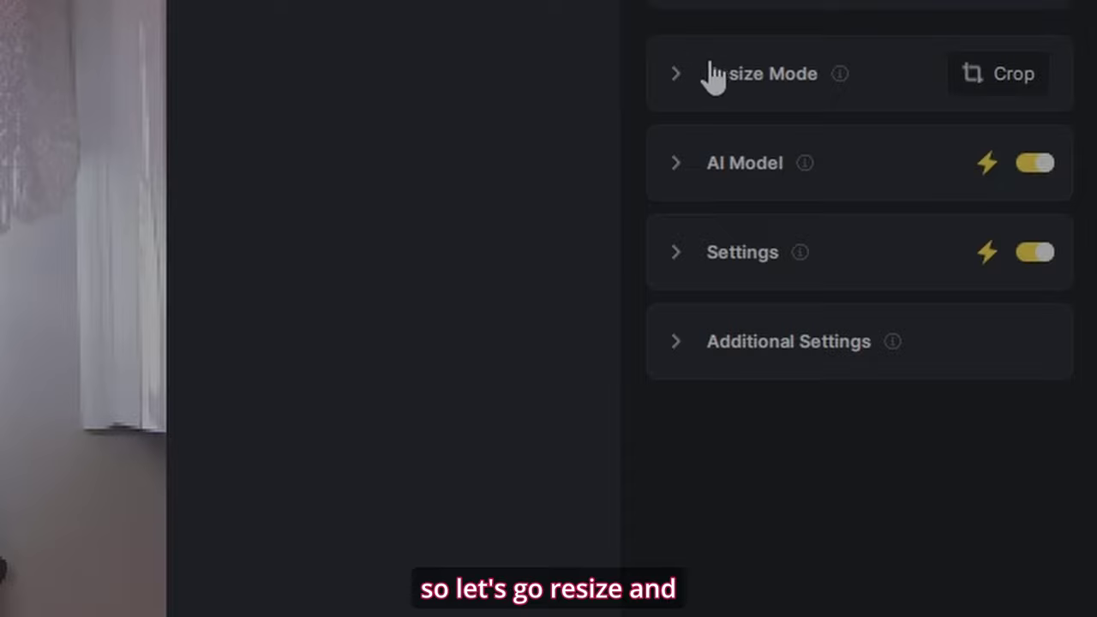
click(677, 75)
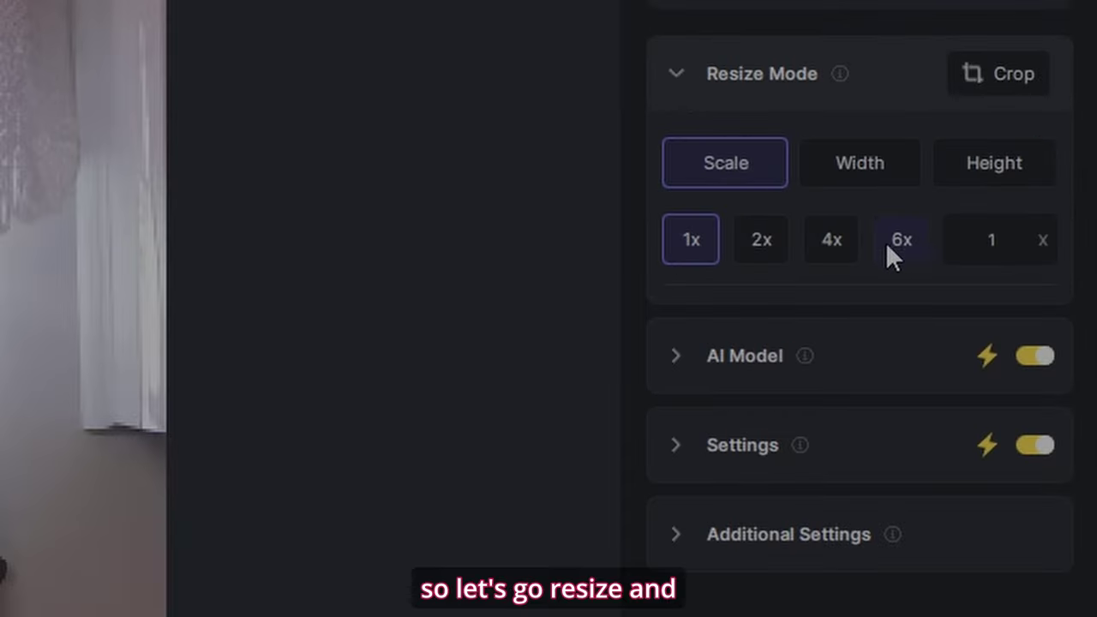
click(831, 240)
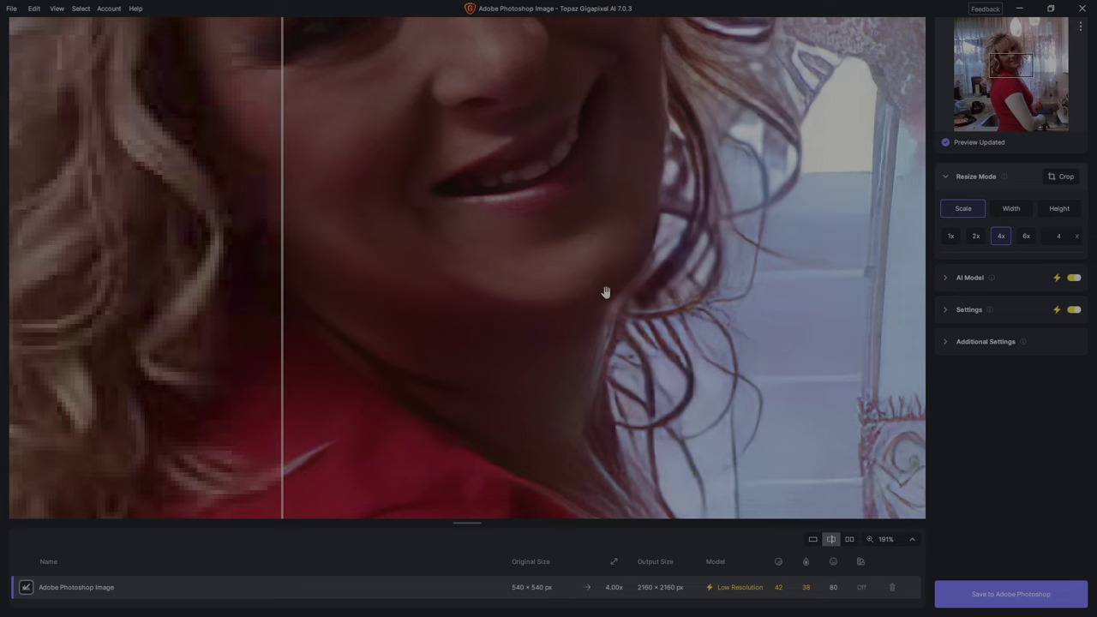
Step: Compare the enhanced face against the original with the before/after divider
drag(605, 293, 570, 435)
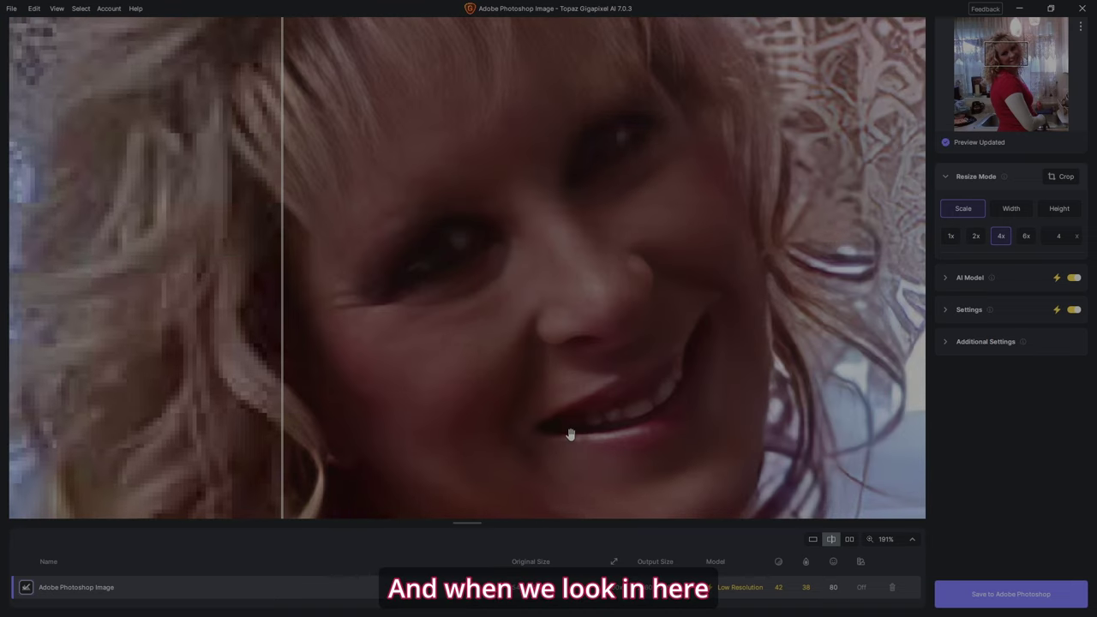
drag(282, 424, 130, 435)
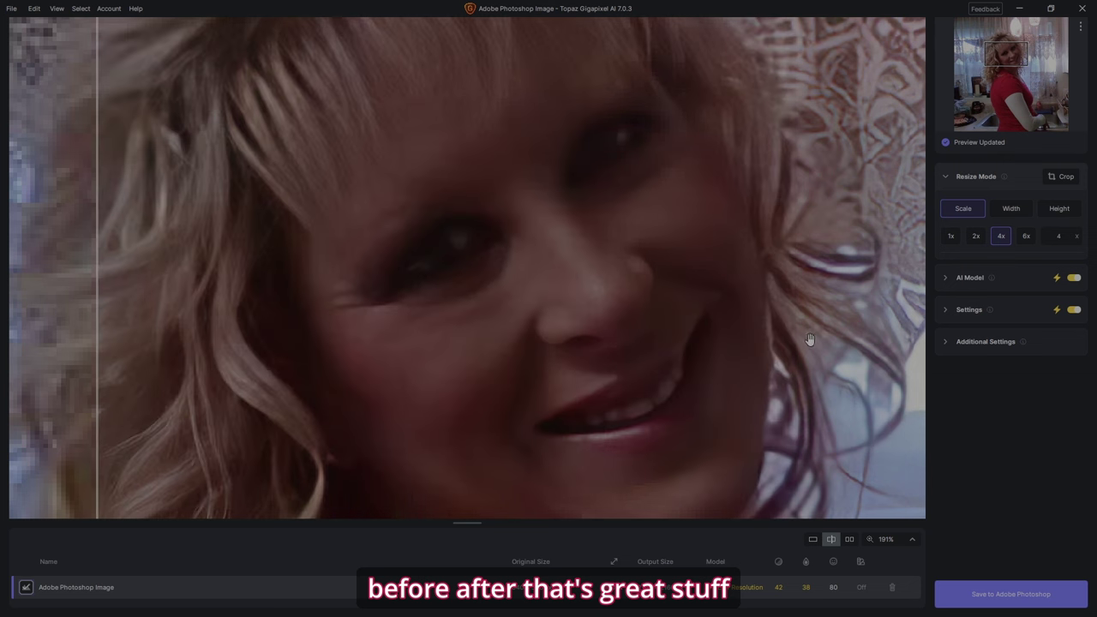
scroll(805, 334, down, 3)
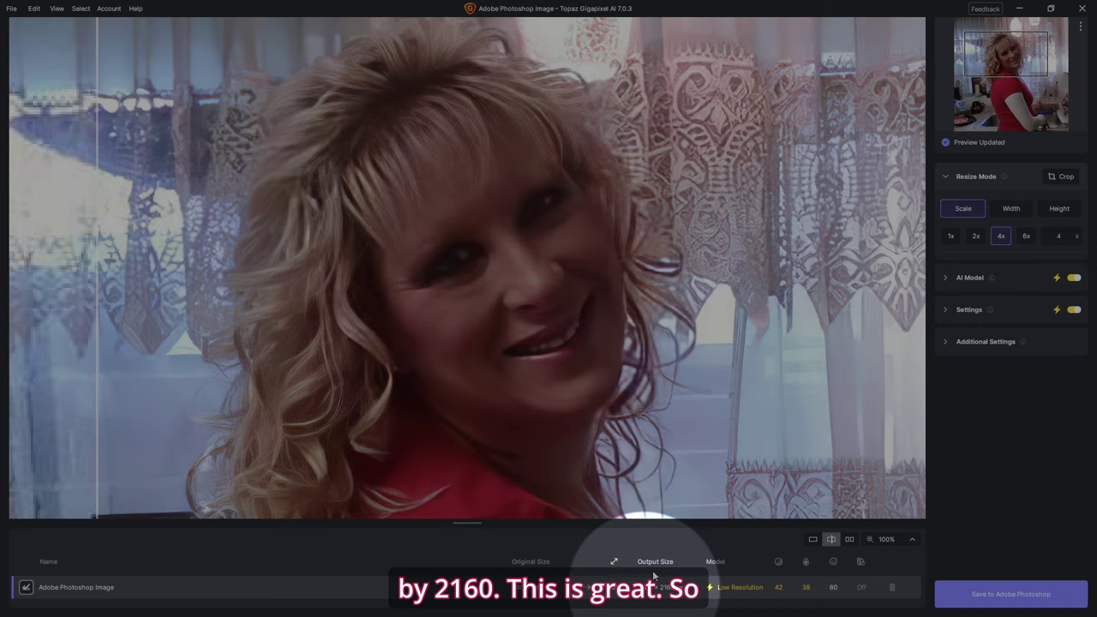
Step: Return the upscaled photo to Photoshop as a 2160 × 2160 layer, then fit it on screen
click(1009, 598)
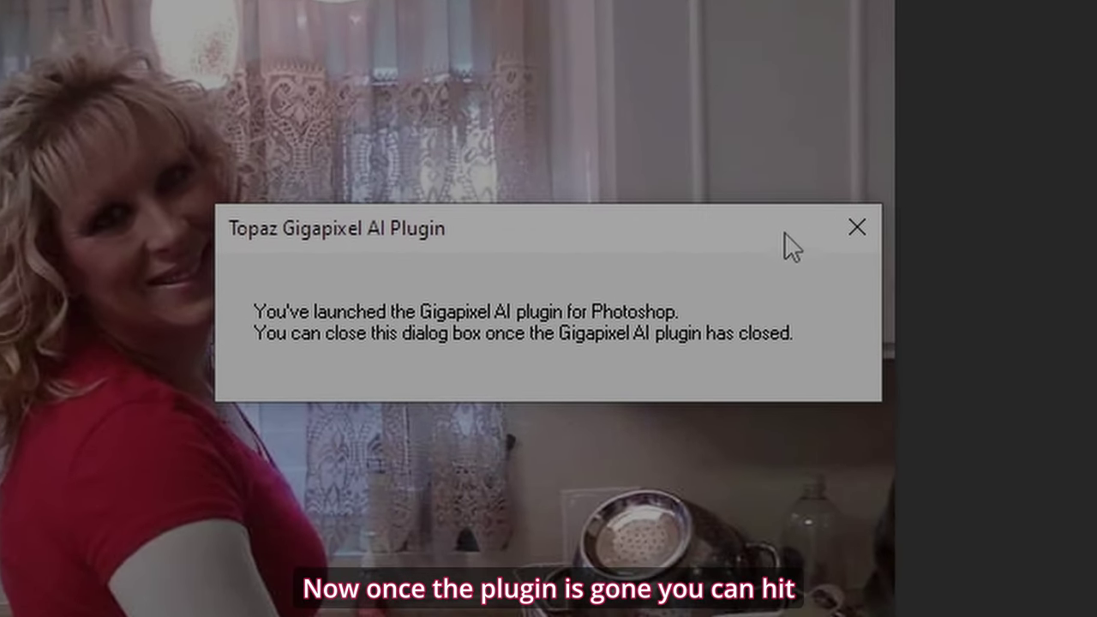
click(858, 227)
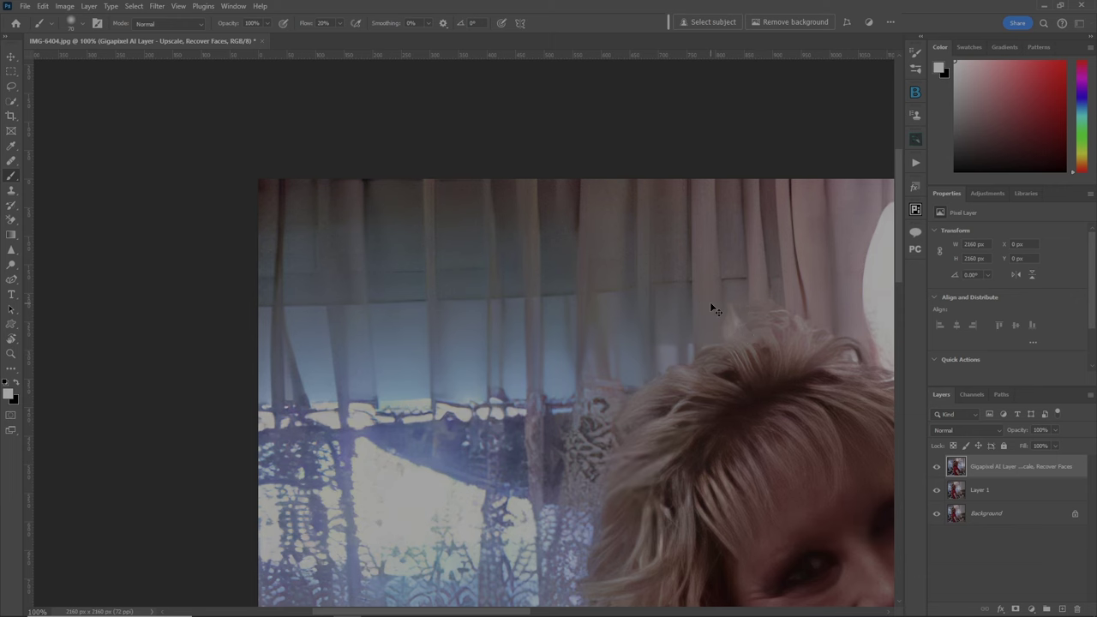
key(ctrl+0)
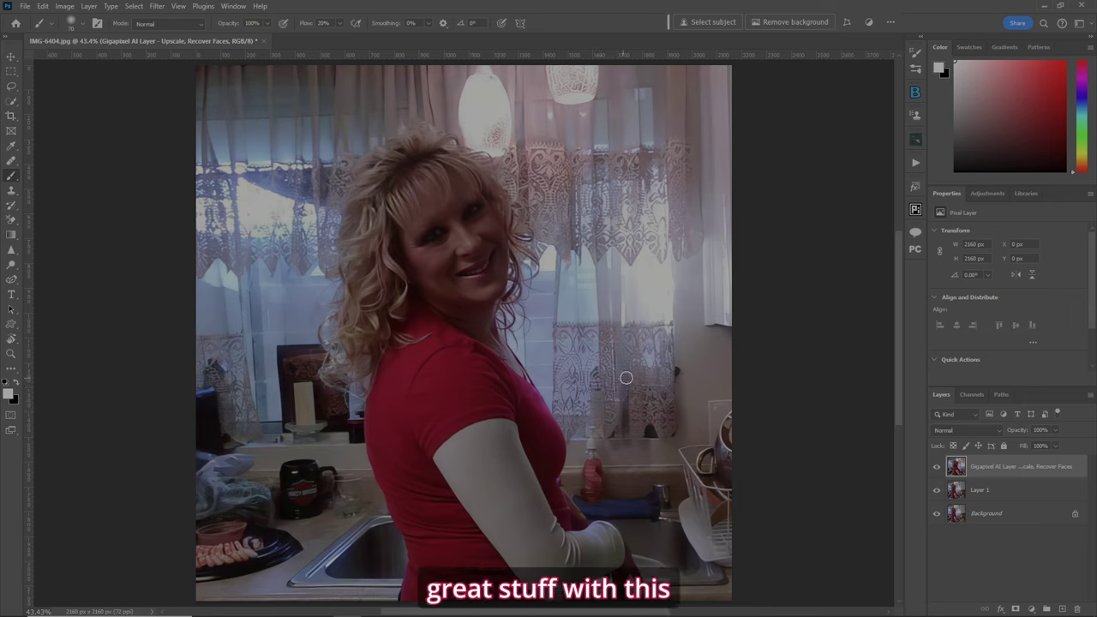
Step: Duplicate the Gigapixel AI layer and convert the copy to a smart object
key(ctrl+j)
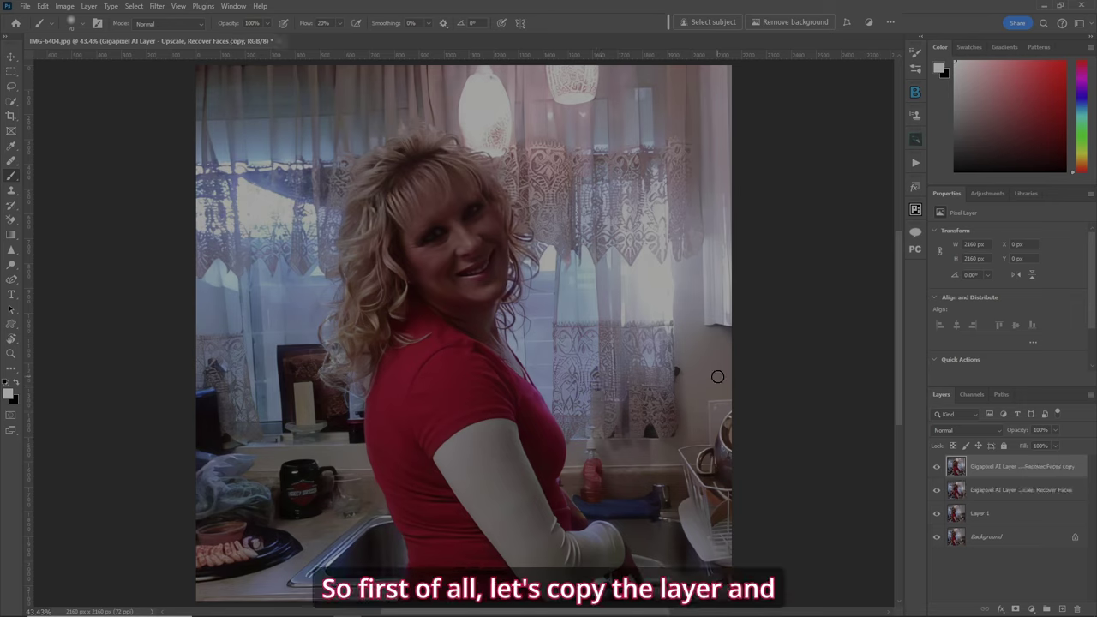
click(88, 6)
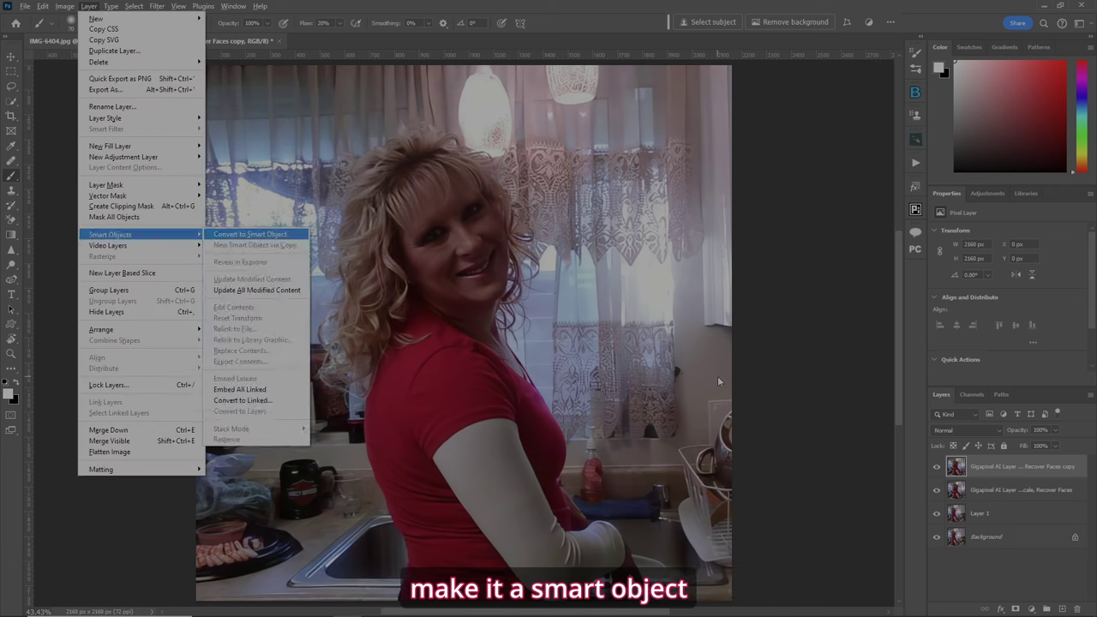
click(257, 233)
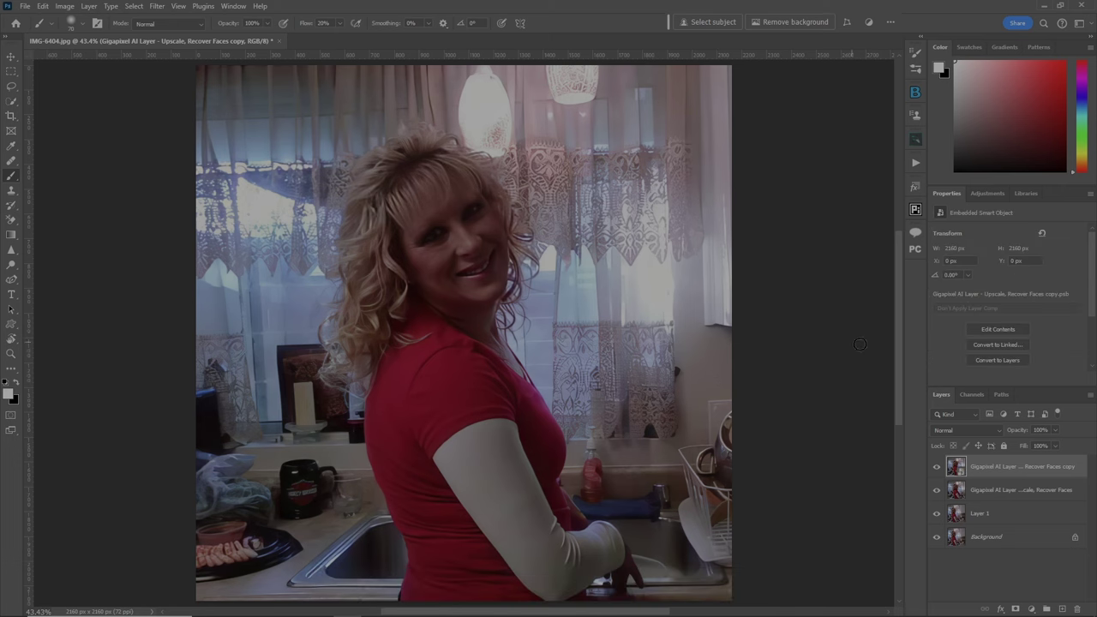
Step: Run Topaz Labs > Photo AI as a filter on the smart object
click(157, 6)
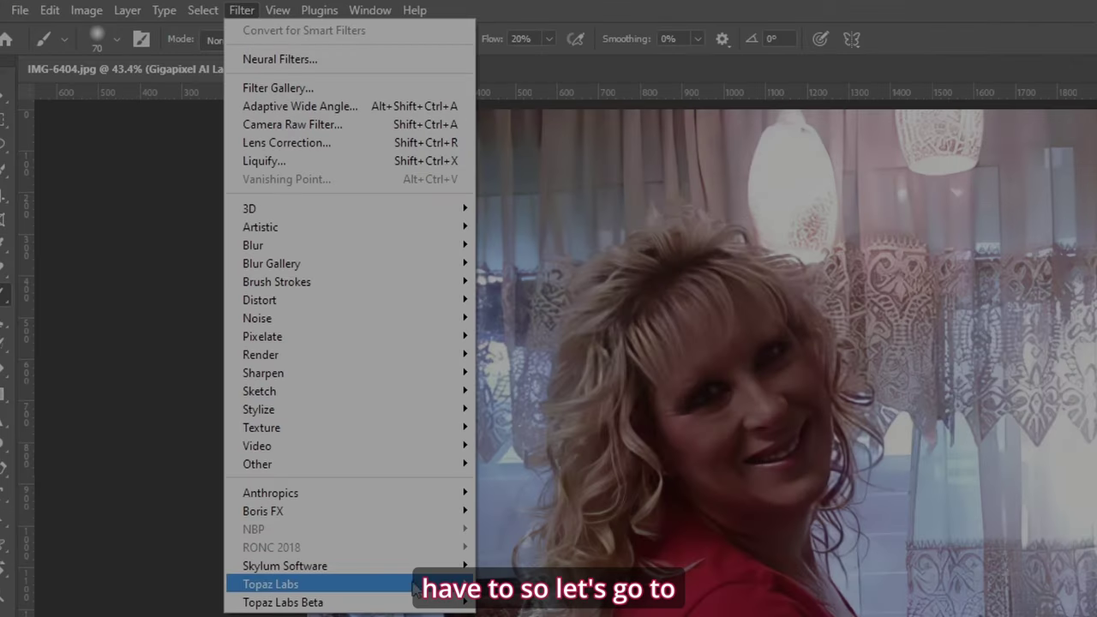
mouse_move(398, 592)
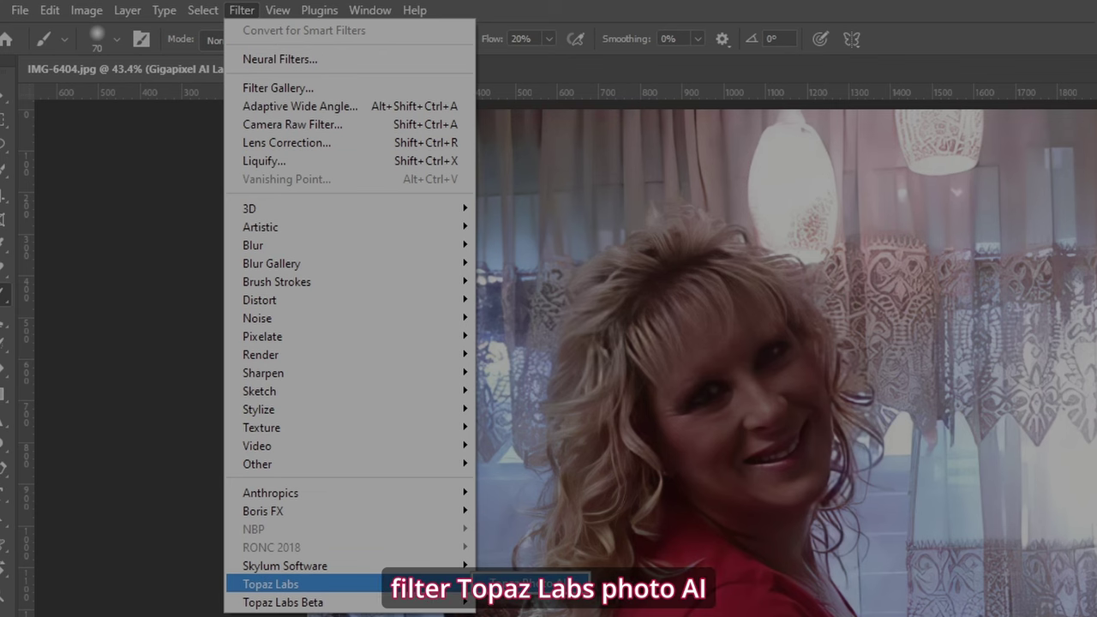
click(514, 583)
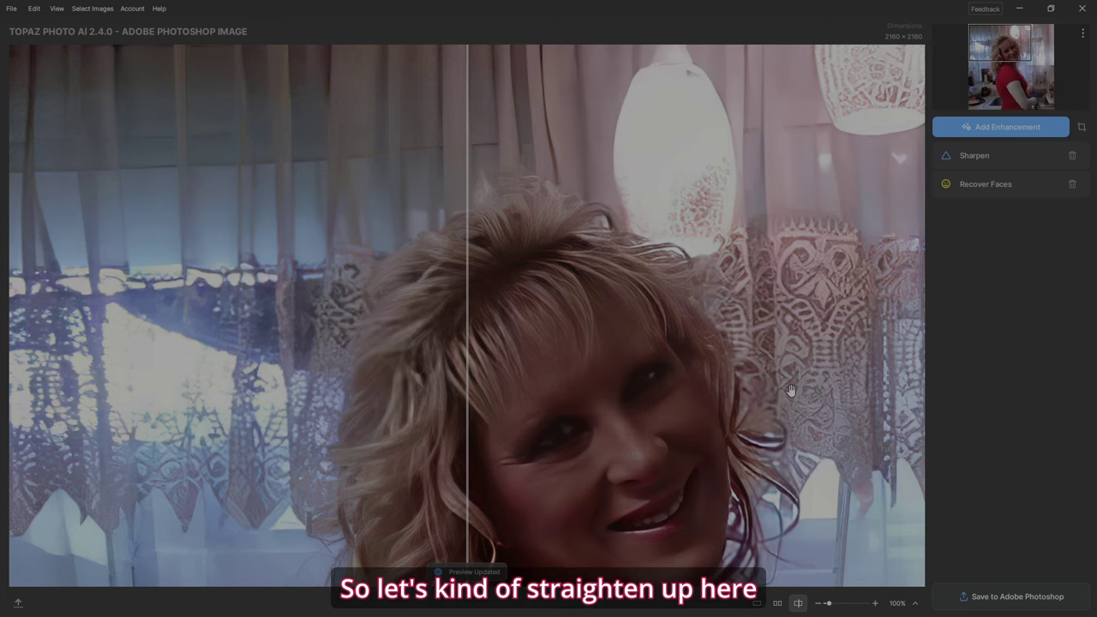
Step: Zoom the preview to 67% and compare Sharpen and Recover Faces against the original
drag(617, 471, 692, 293)
key(ctrl+minus)
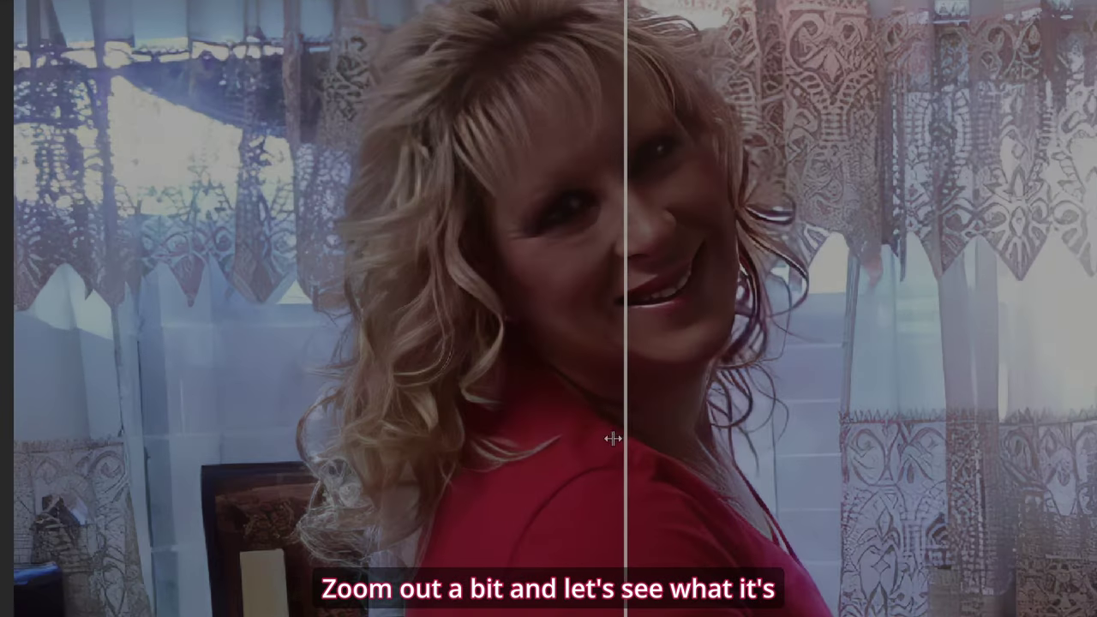
drag(454, 434, 207, 452)
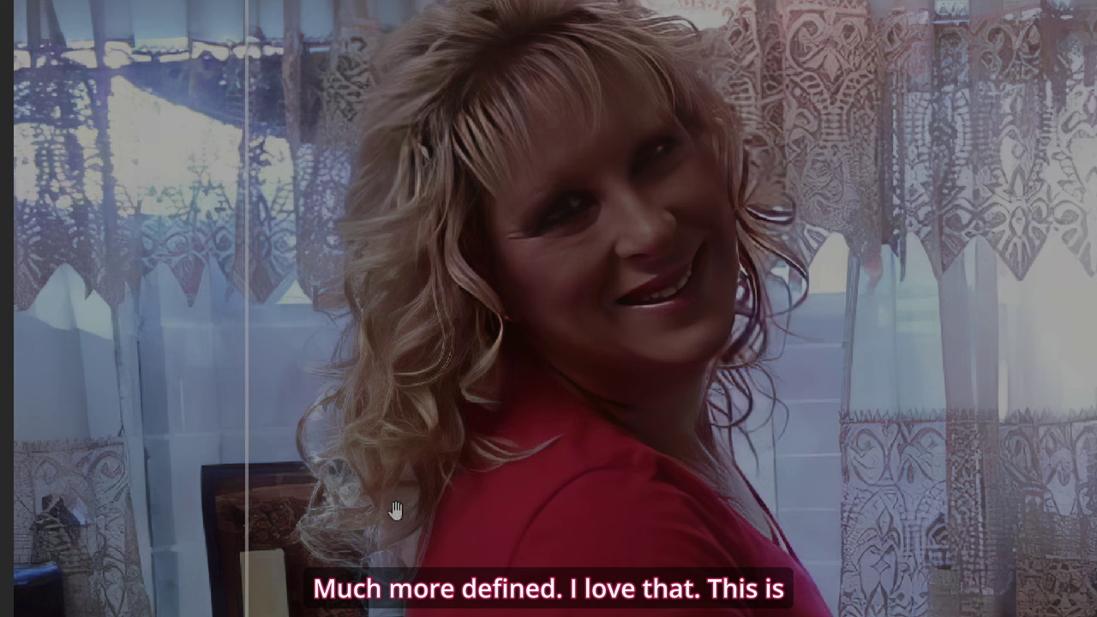
drag(245, 529, 279, 529)
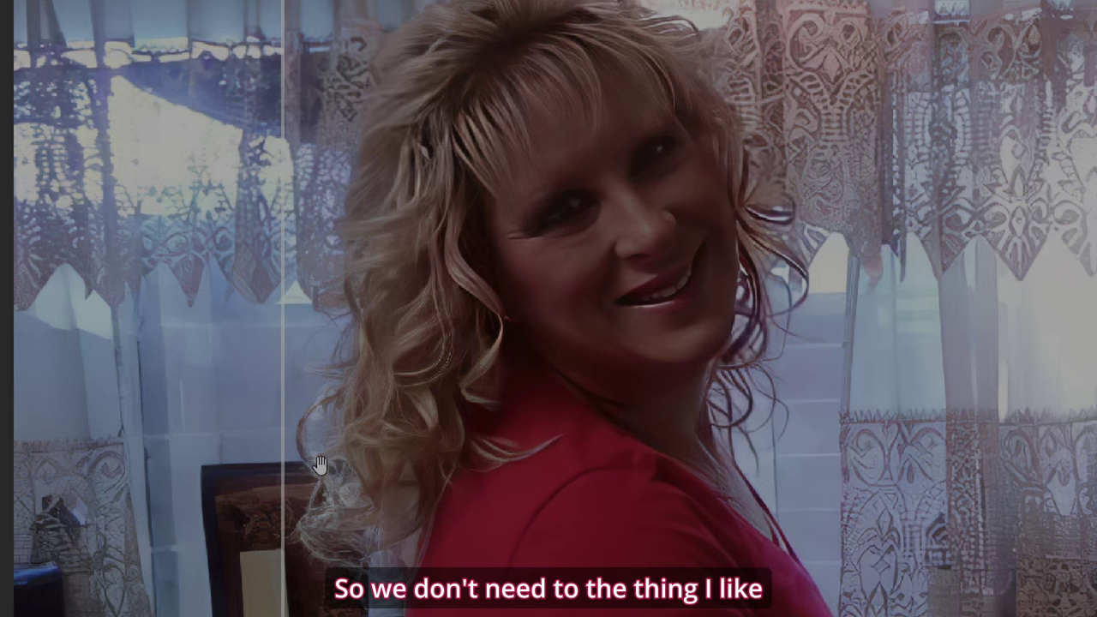
drag(274, 476, 605, 462)
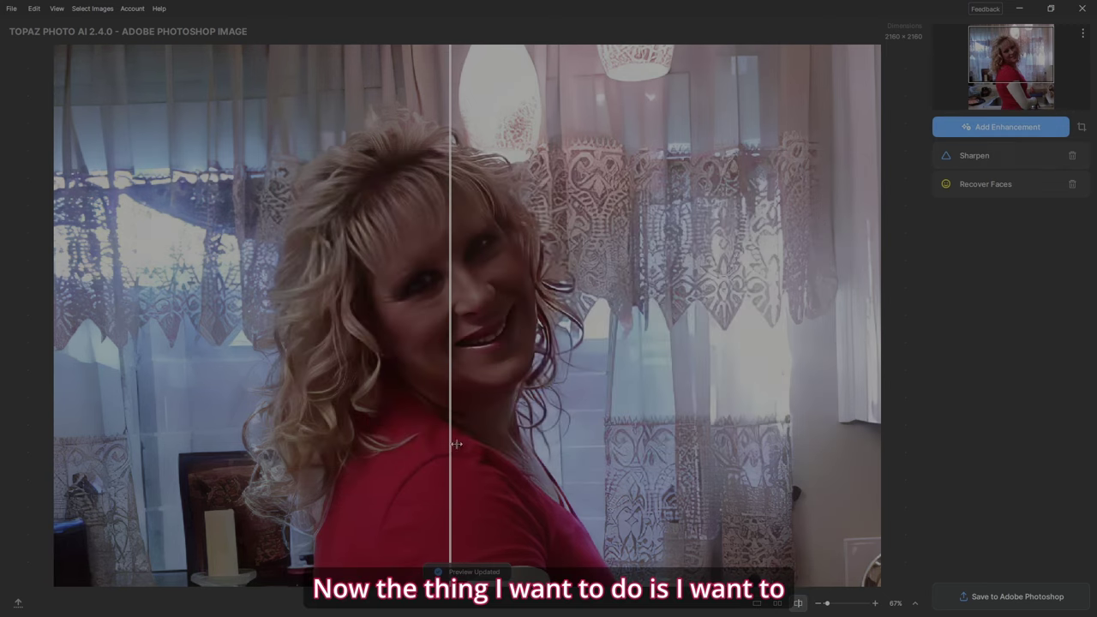
drag(455, 448, 467, 472)
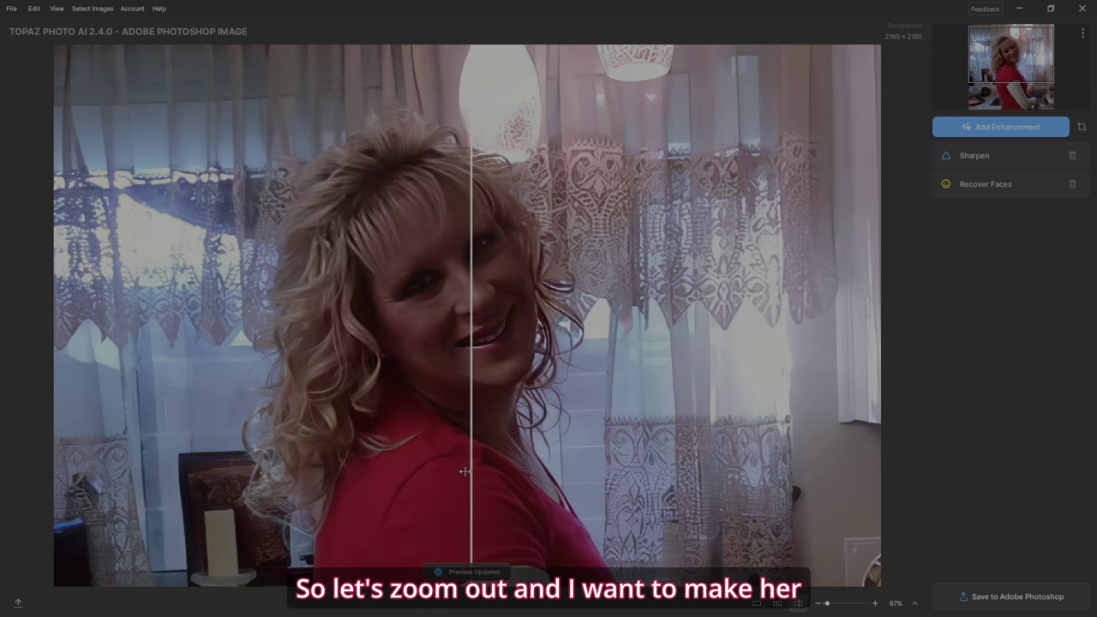
scroll(464, 471, down, 1)
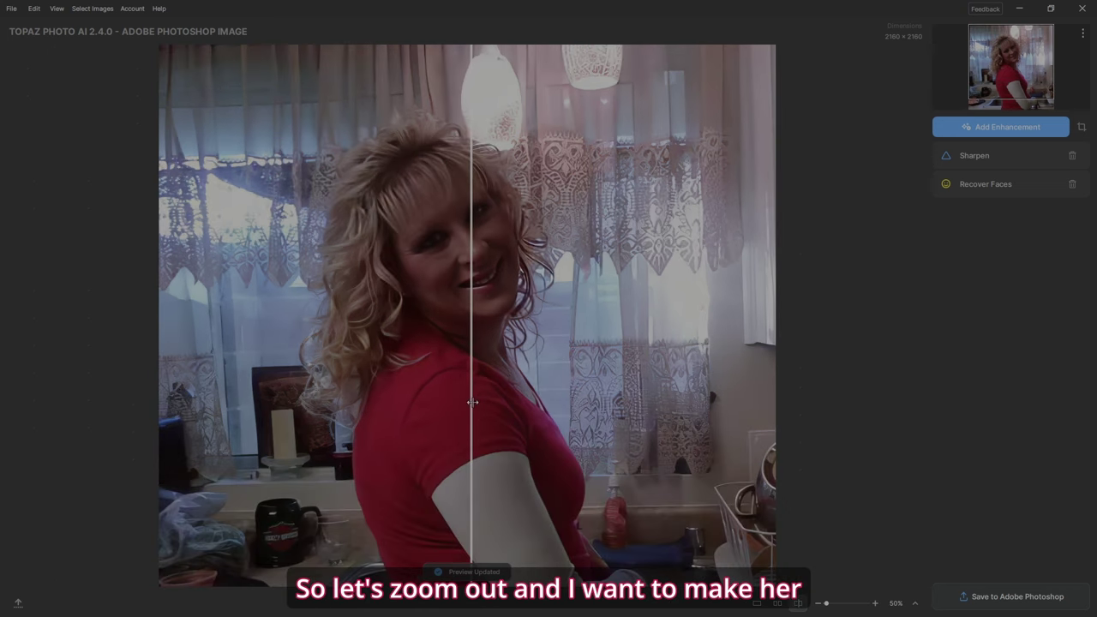
mouse_move(472, 403)
mouse_down()
mouse_move(282, 420)
mouse_move(500, 429)
mouse_move(397, 437)
mouse_move(468, 411)
mouse_up()
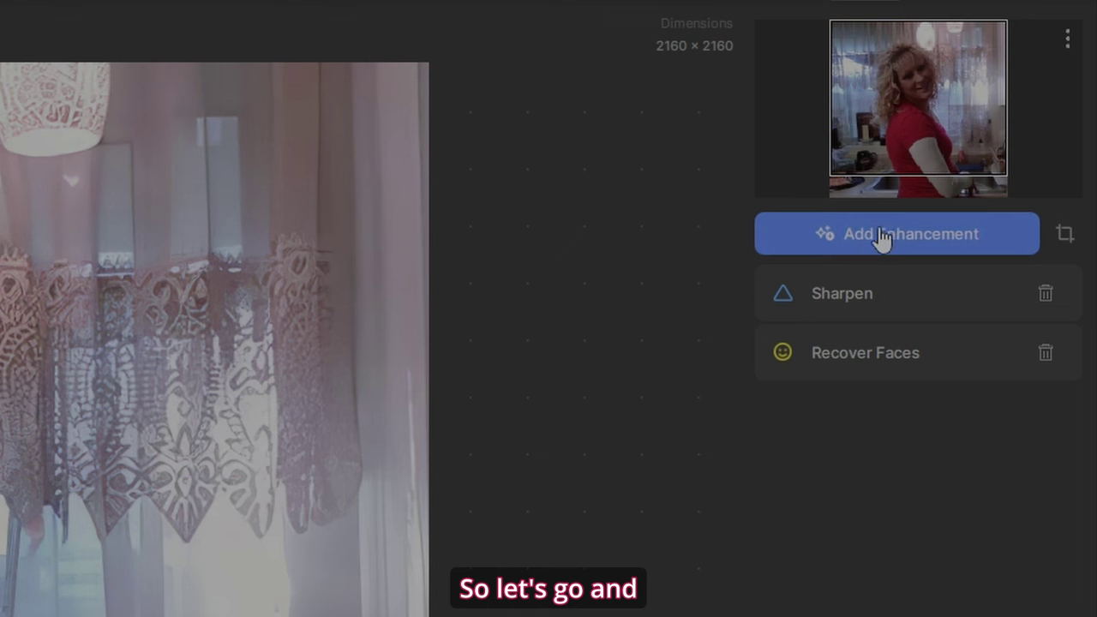
Step: Add an Adjust Lighting enhancement with its Auto Mask set to Subject
click(877, 237)
click(630, 382)
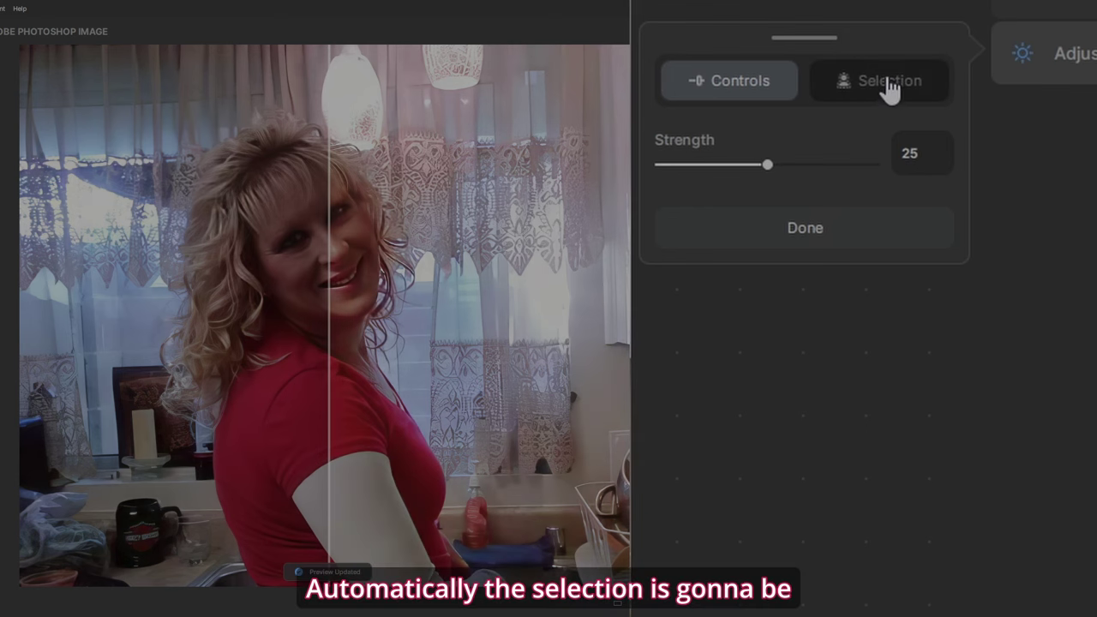
click(888, 86)
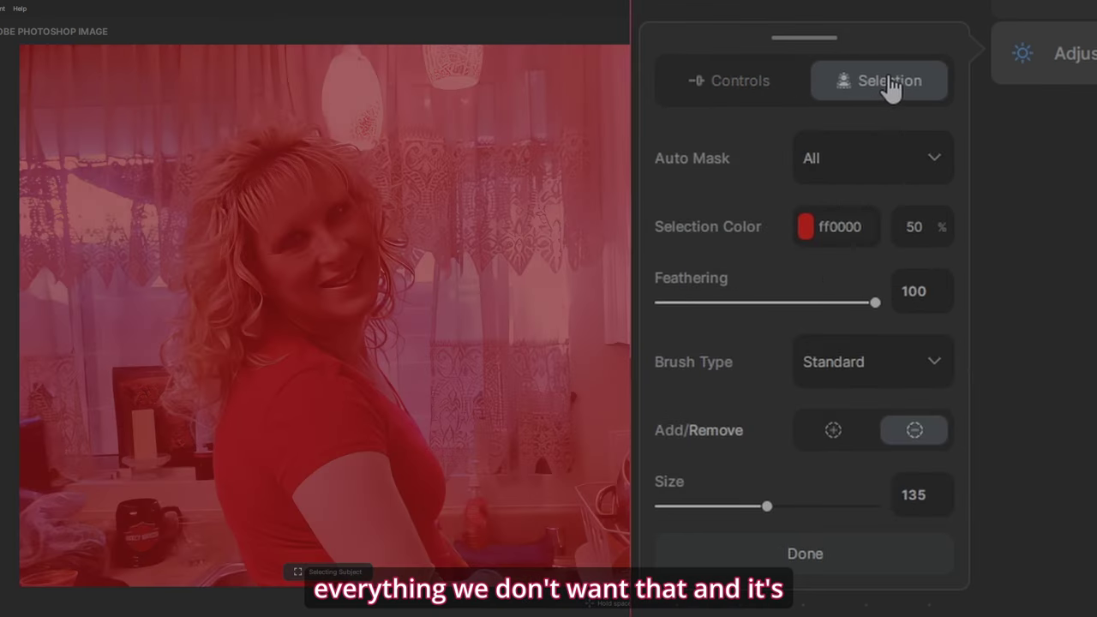
click(938, 156)
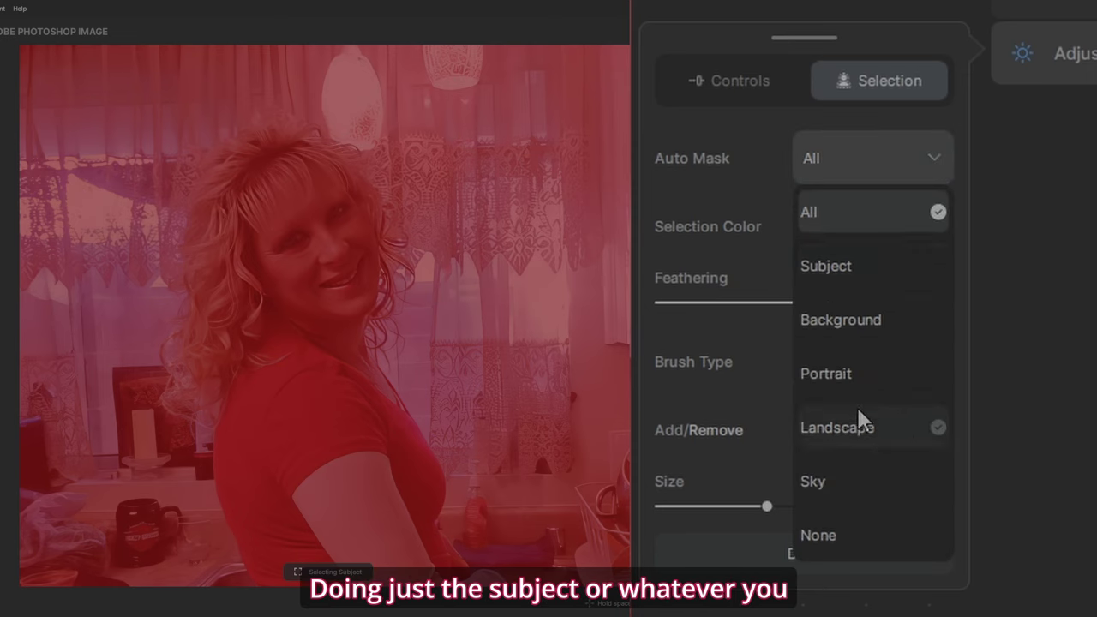
click(836, 263)
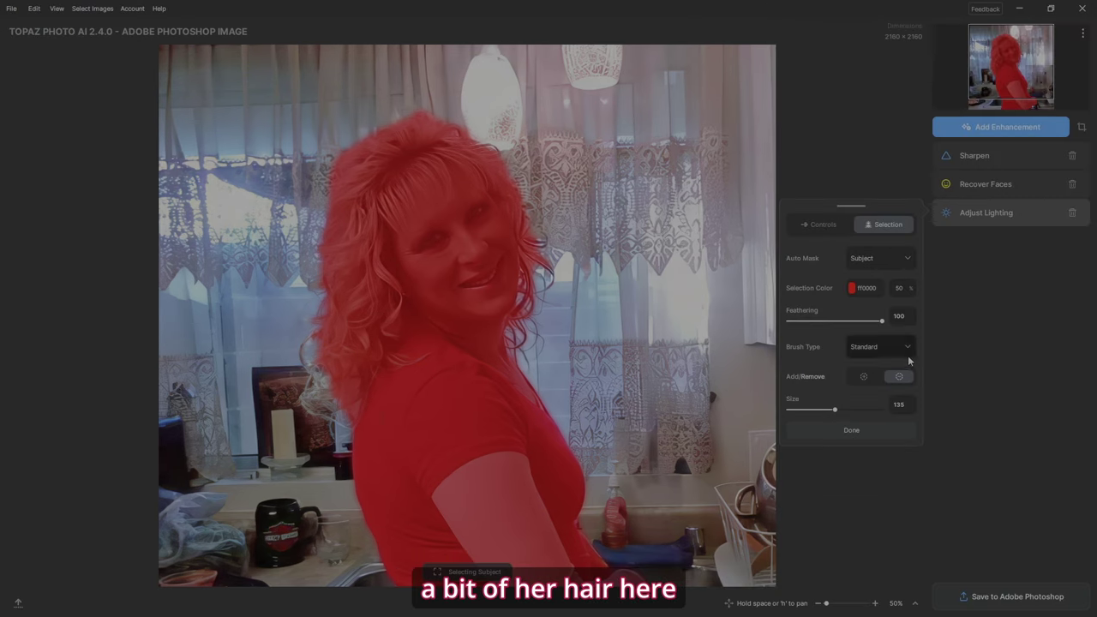
Step: Paint the loose hair strands on her left into the mask with the Standard Add brush
click(864, 377)
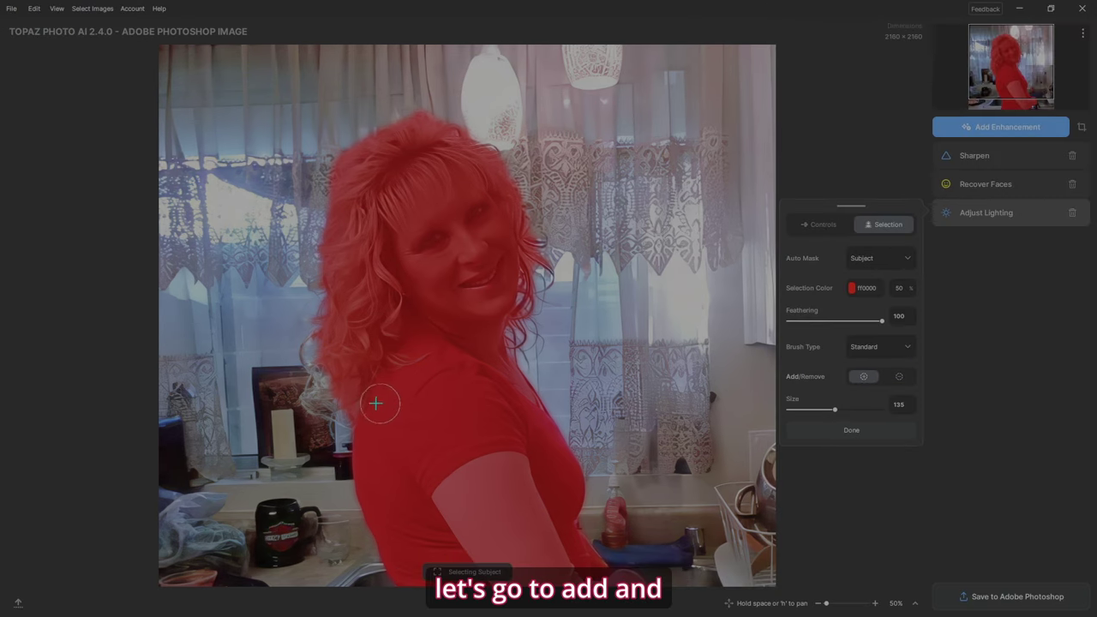
mouse_move(351, 406)
mouse_down()
mouse_move(322, 401)
mouse_move(317, 365)
mouse_move(328, 350)
mouse_up()
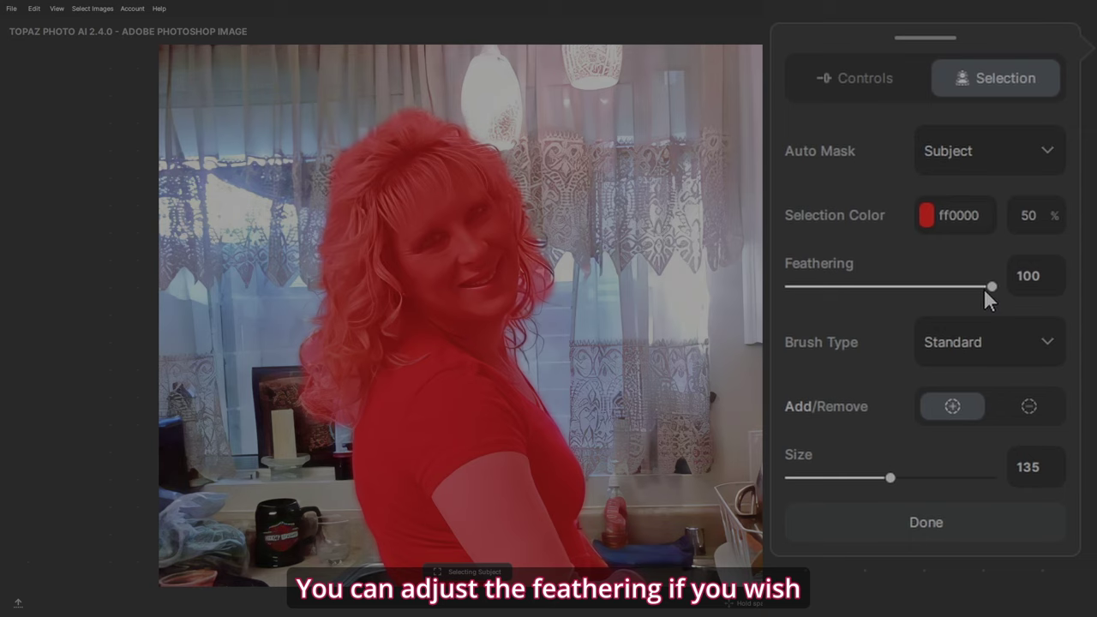
click(1049, 340)
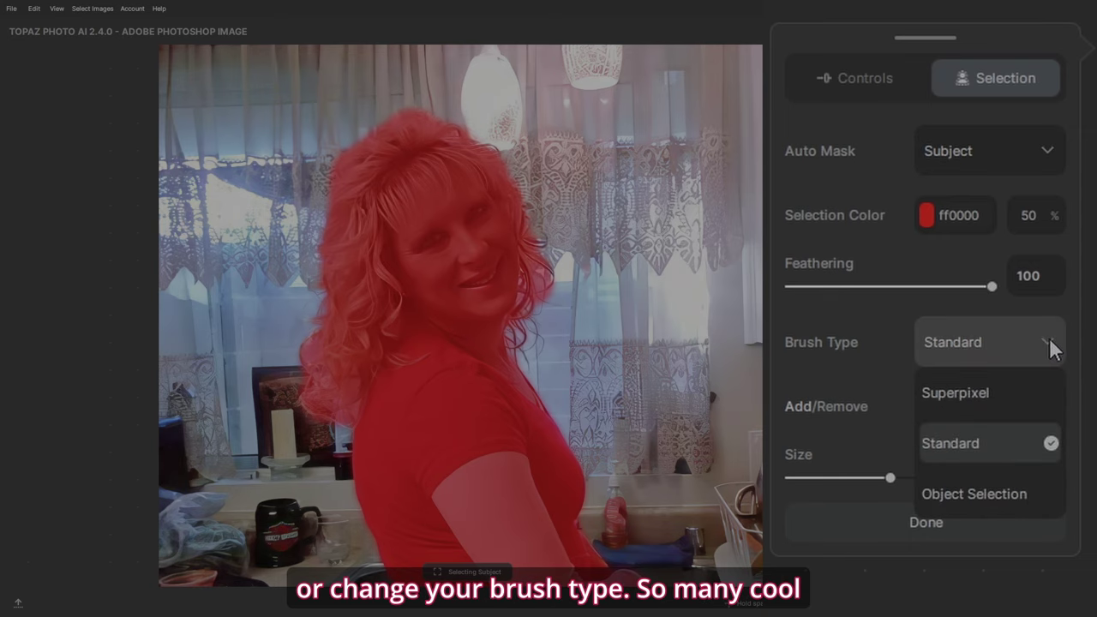
click(1052, 339)
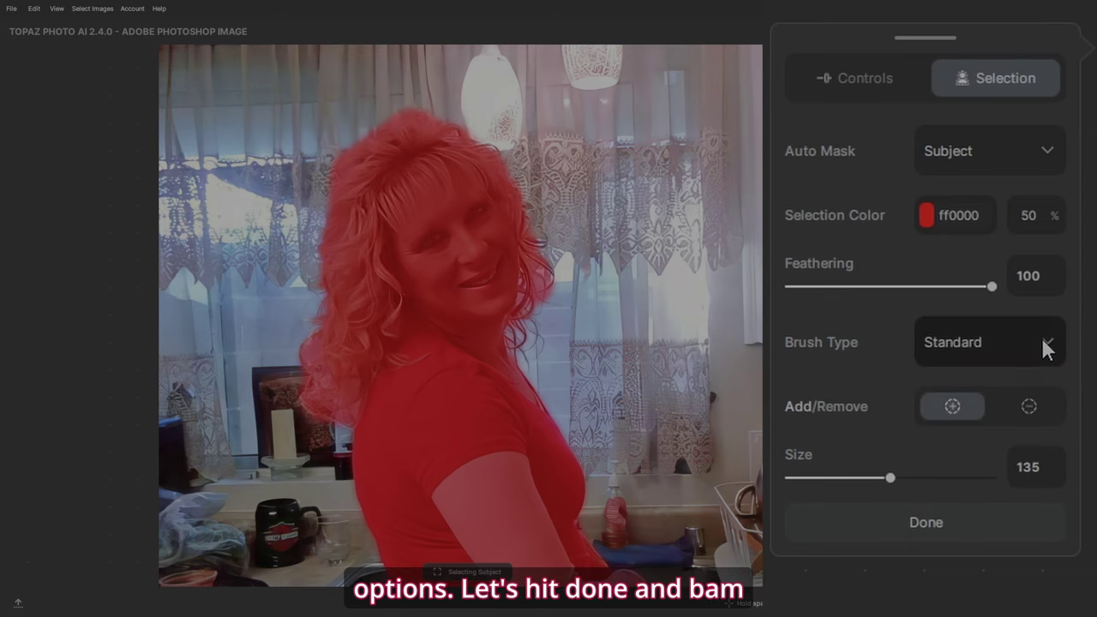
click(865, 434)
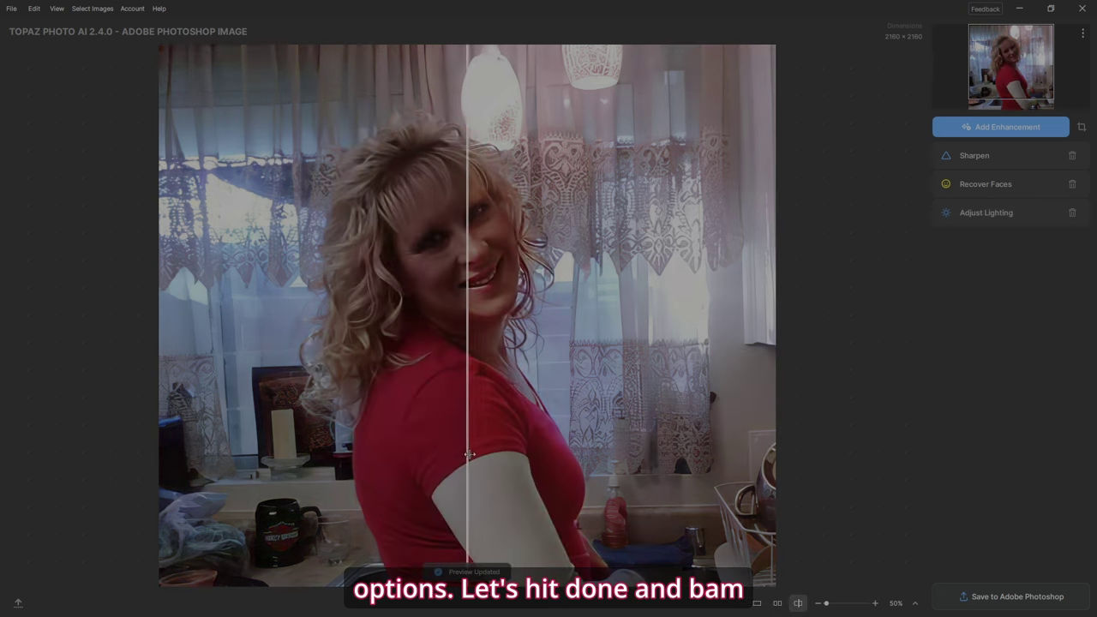
Step: Compare the enhanced portrait with the original, then save it back to Photoshop
drag(467, 456, 307, 269)
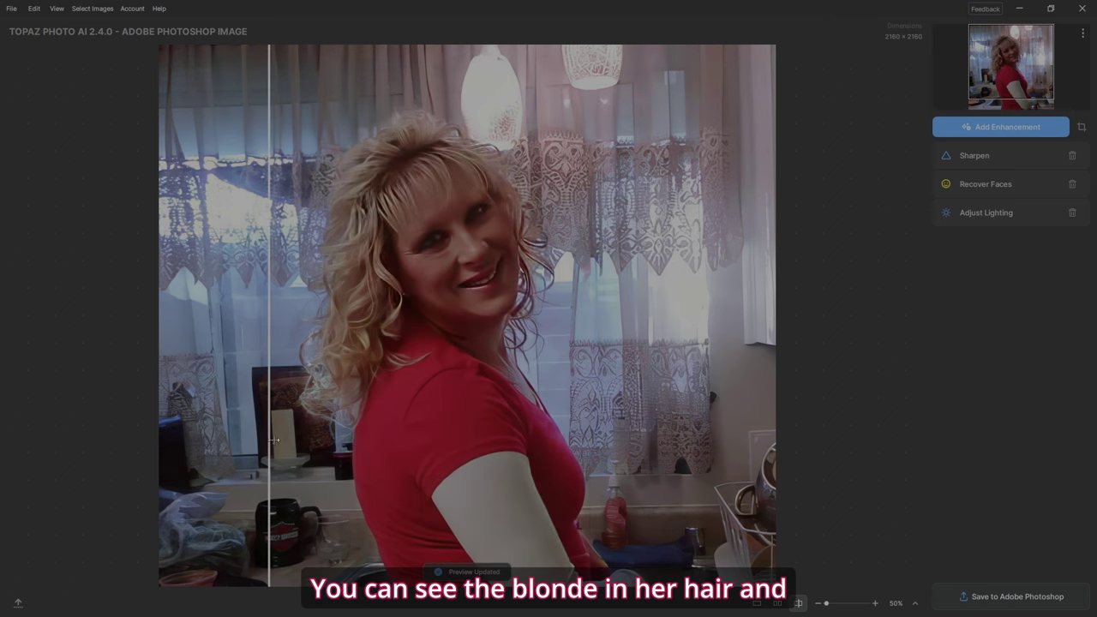
drag(274, 440, 294, 467)
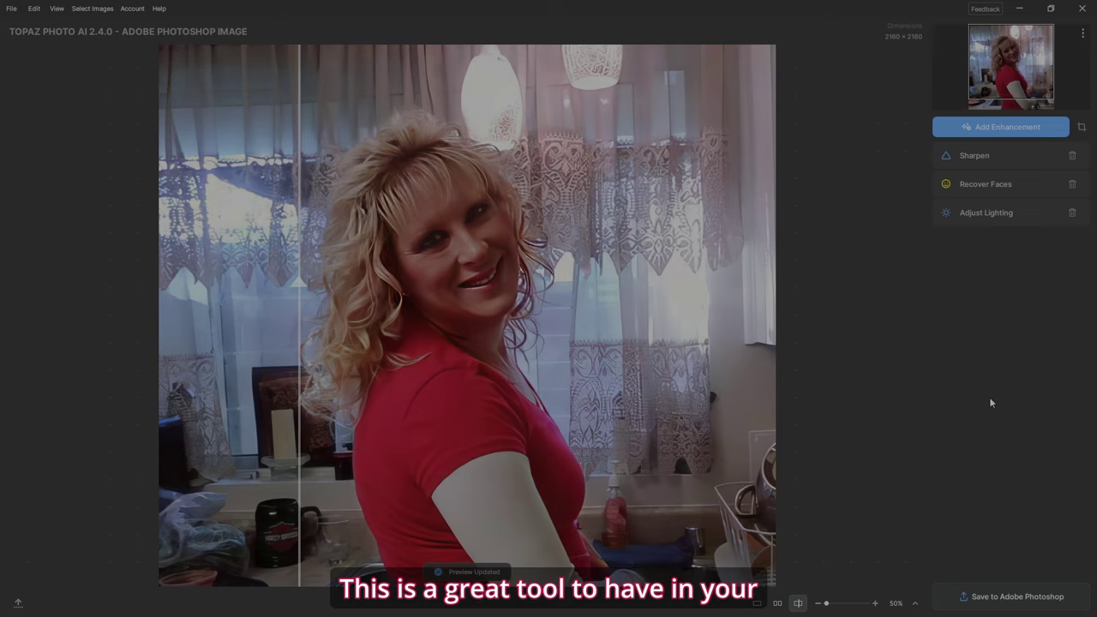
click(1016, 597)
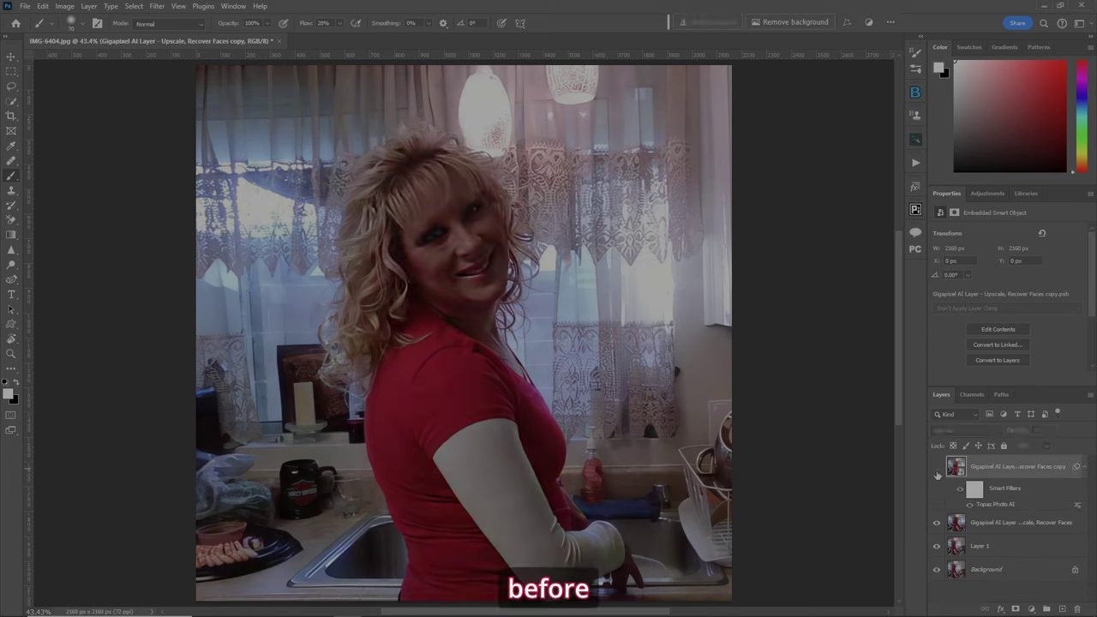